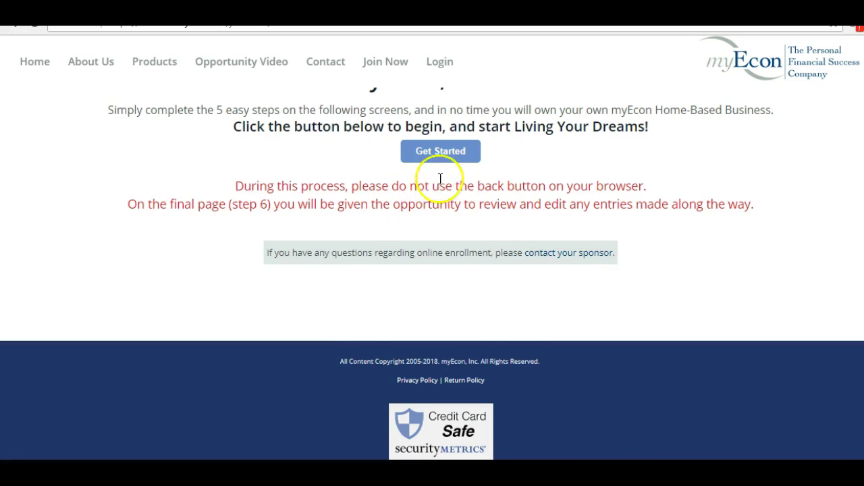
Start the myEcon online enrollment and confirm the sponsor to reach Step 2 of 6.
click(452, 154)
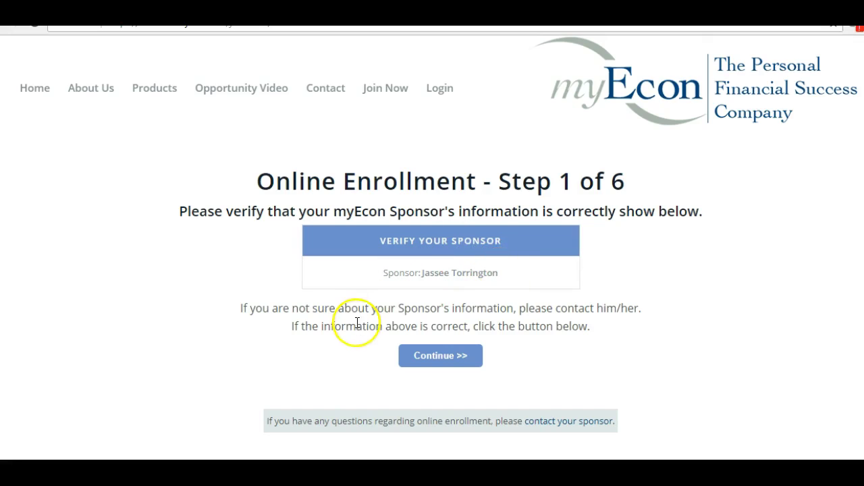
click(441, 357)
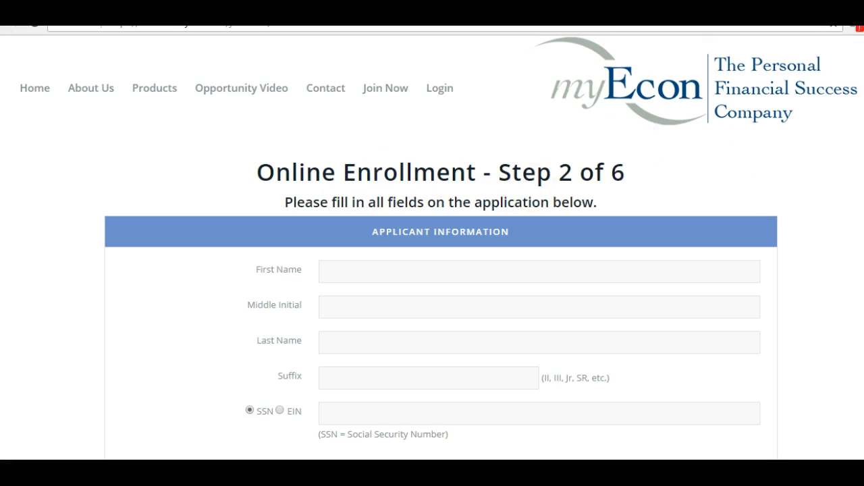
On the Step 2 applicant form, try the EIN tax ID type, then set it back to SSN.
scroll(432, 271, down, 1)
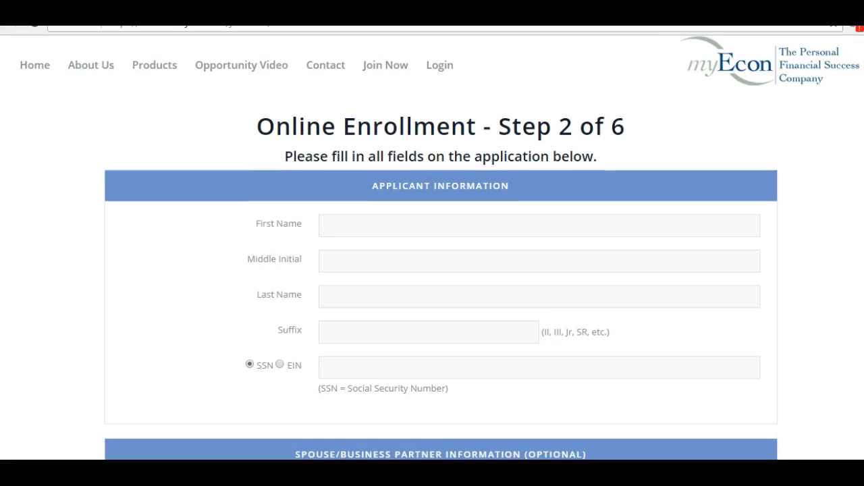
scroll(432, 270, down, 1)
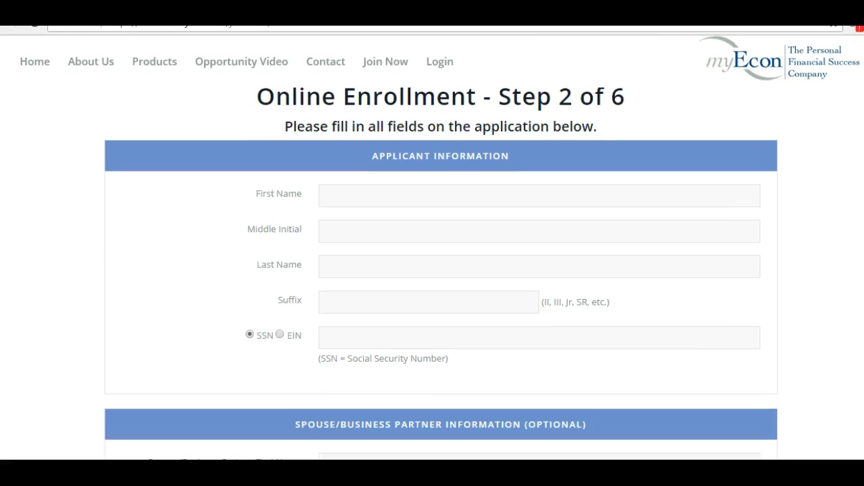
scroll(441, 270, down, 2)
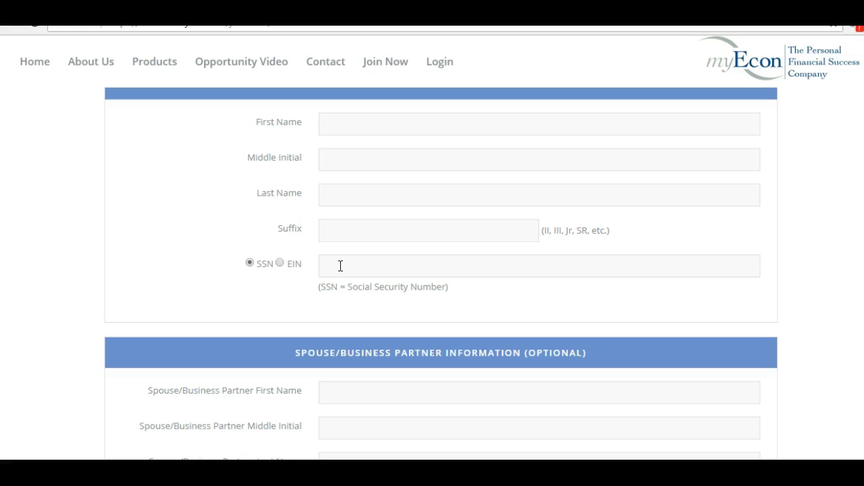
click(279, 264)
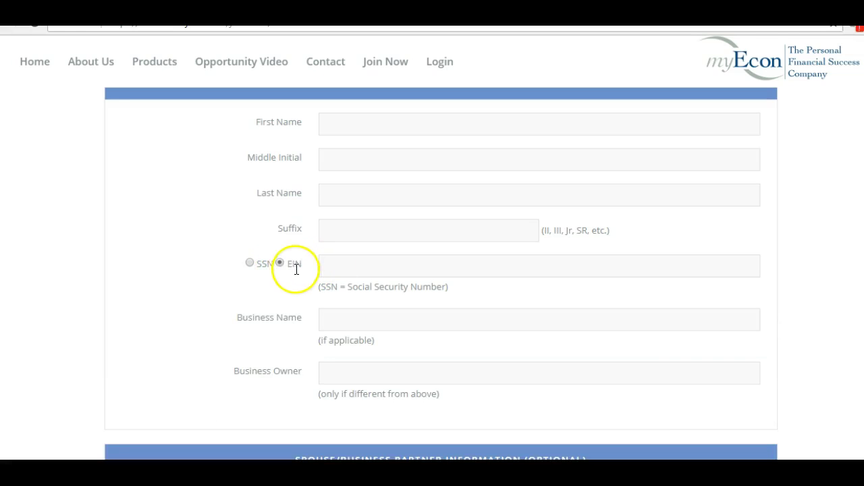
click(250, 264)
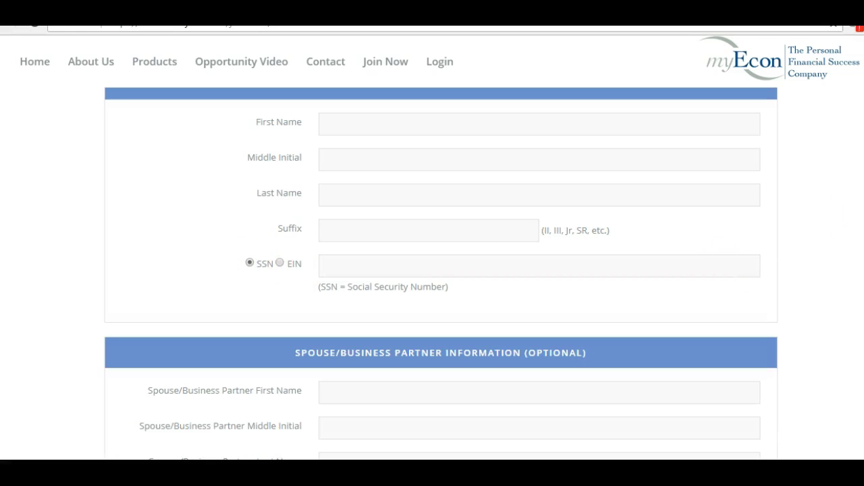
Toggle 'Shipping address is the same as Mailing Address' in the Shipping Address section.
scroll(441, 270, down, 3)
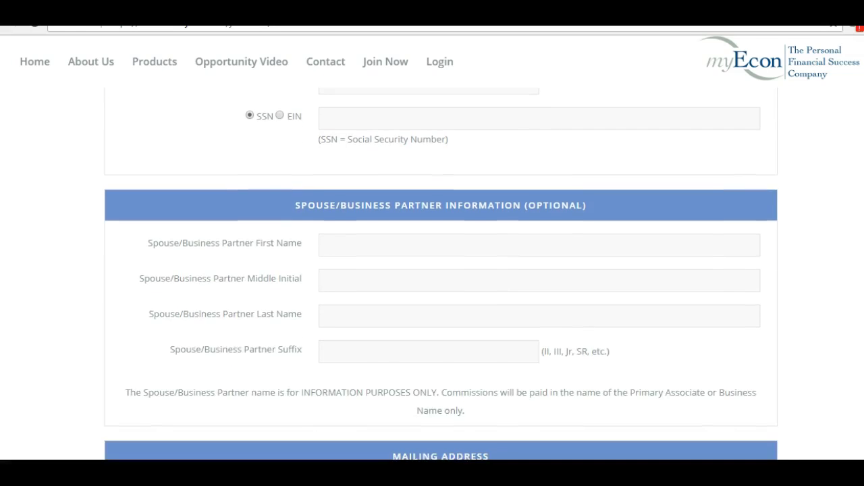
scroll(441, 270, down, 1)
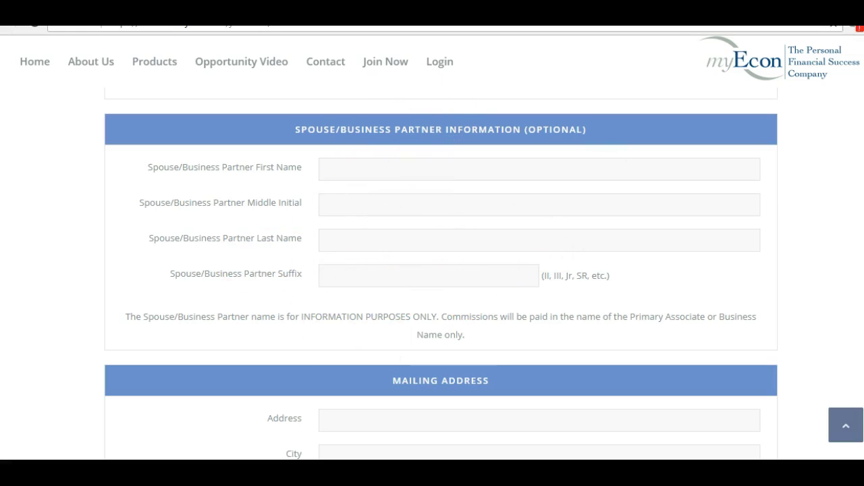
scroll(441, 274, down, 2)
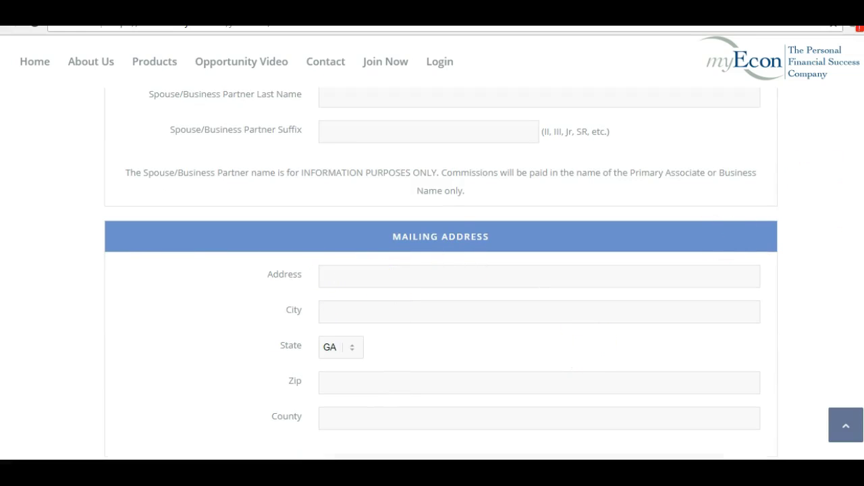
scroll(698, 156, down, 2)
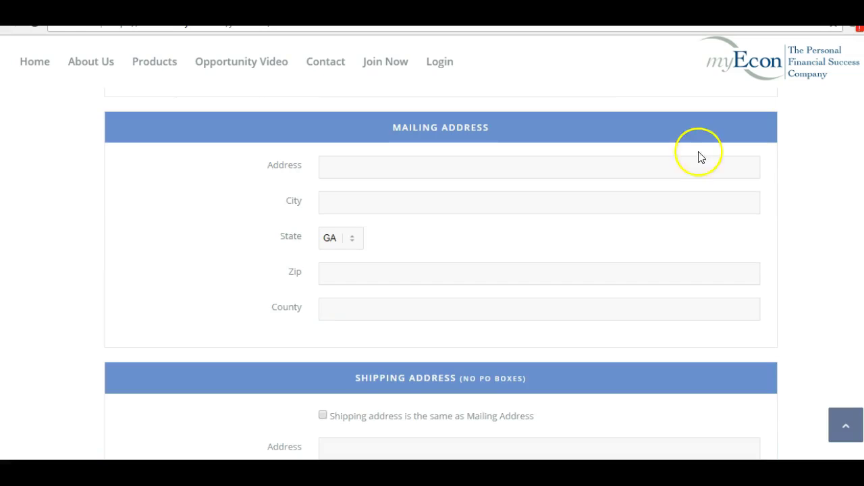
scroll(698, 155, down, 1)
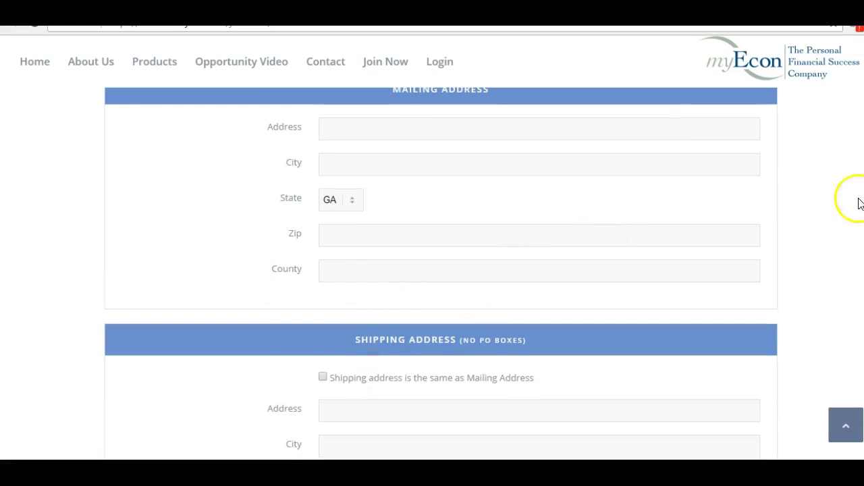
scroll(378, 322, down, 1)
scroll(378, 321, down, 1)
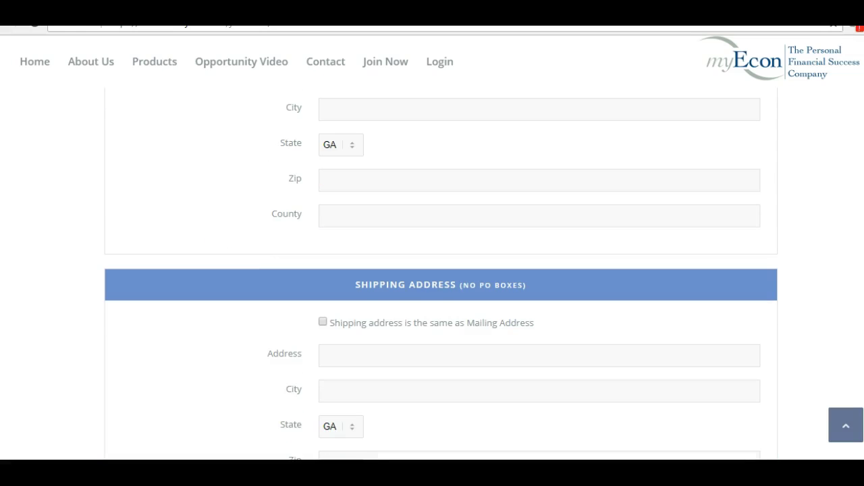
scroll(378, 322, down, 2)
scroll(341, 209, down, 1)
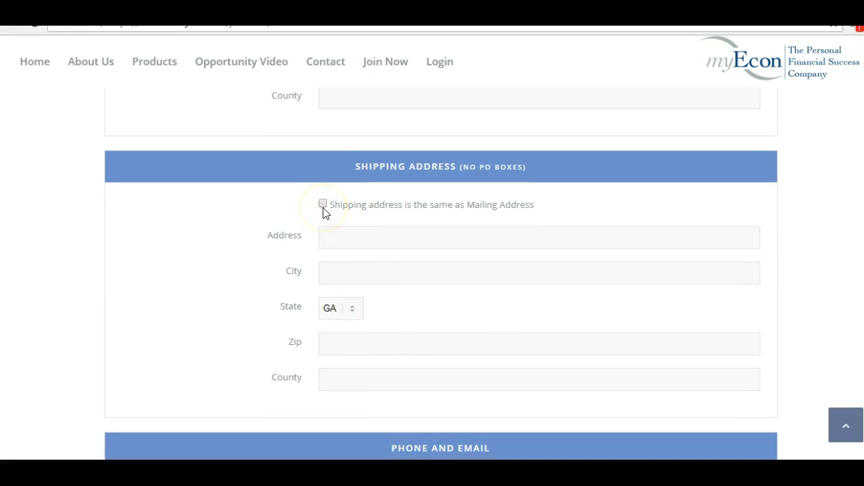
click(322, 204)
Scroll past Phone and Email to the Enrollment section's $47.90 and $34.95 options.
scroll(441, 270, down, 1)
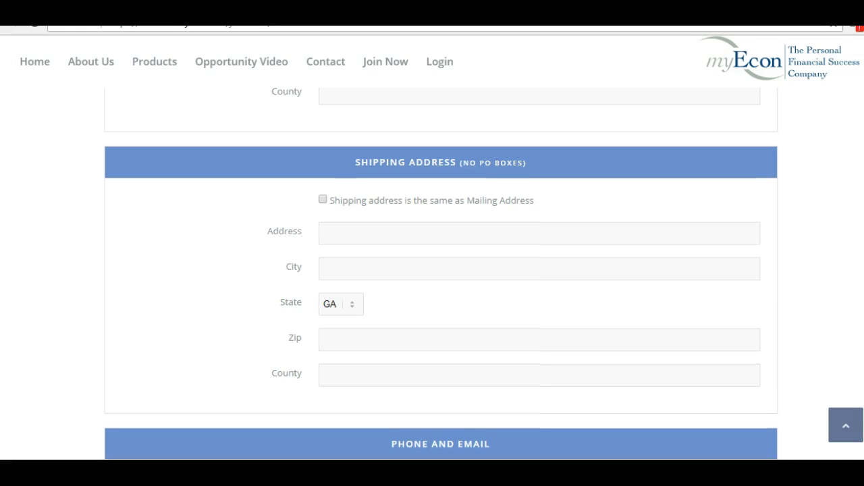
scroll(440, 270, down, 5)
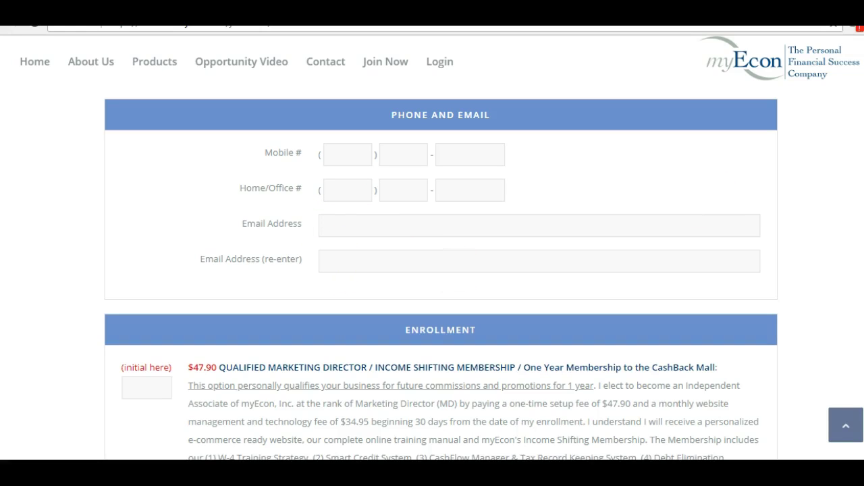
scroll(441, 274, down, 3)
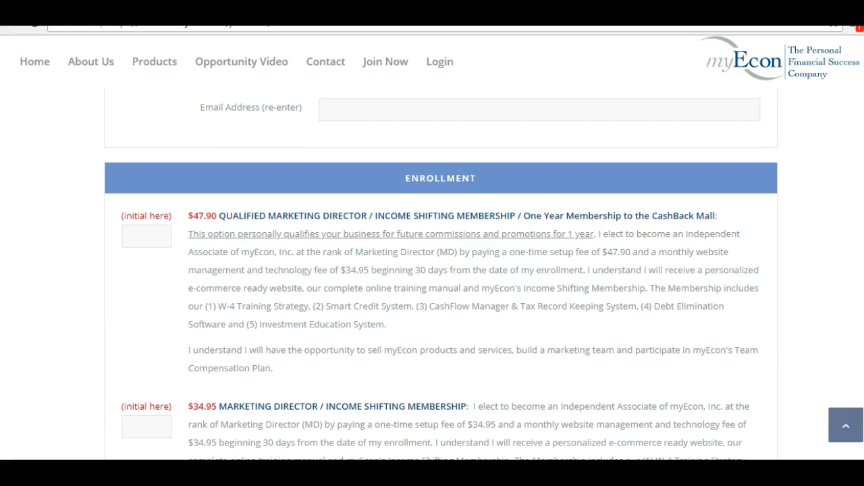
scroll(441, 276, down, 1)
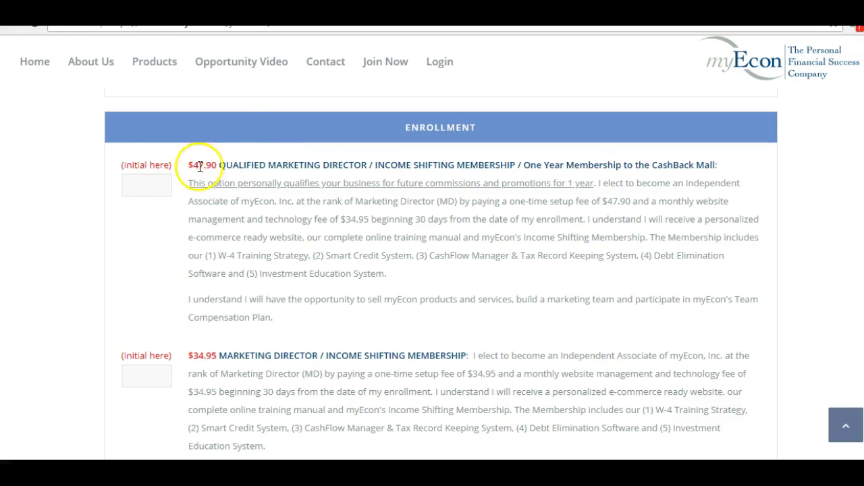
Enter initials JNT in the $47.90 Qualified Marketing Director box, then view the Coupon Code section.
click(128, 181)
click(144, 187)
text(JNT)
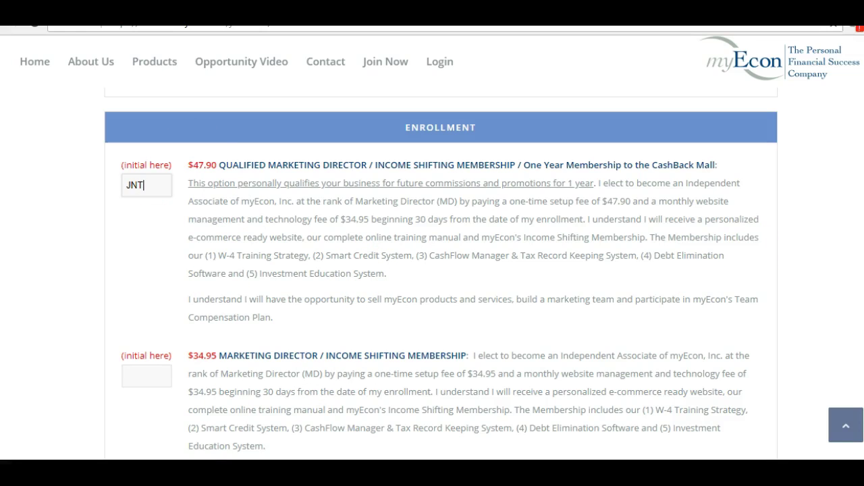
scroll(440, 270, down, 2)
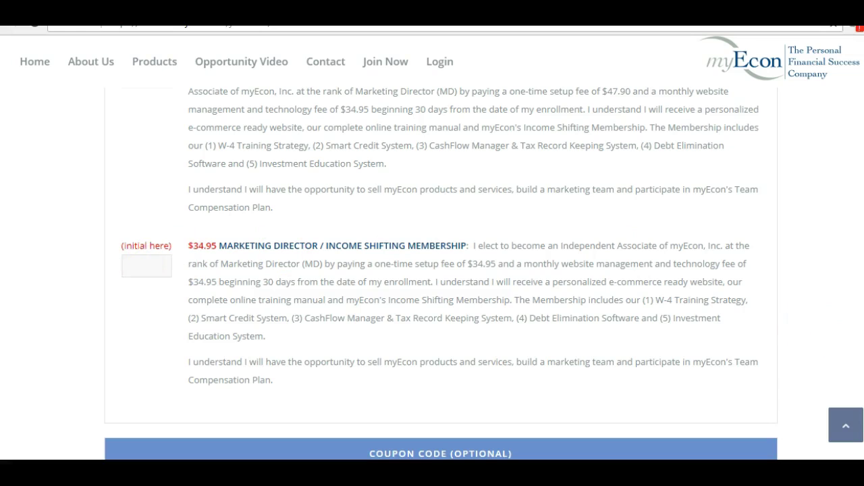
scroll(441, 275, down, 5)
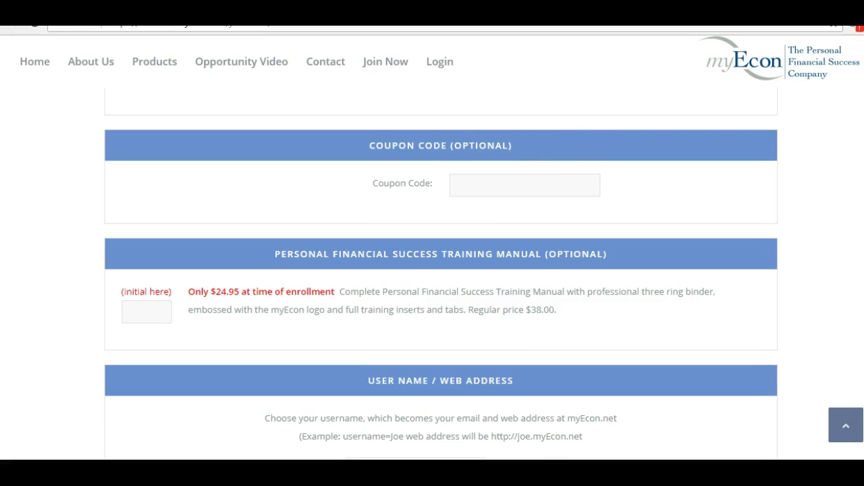
scroll(509, 351, down, 3)
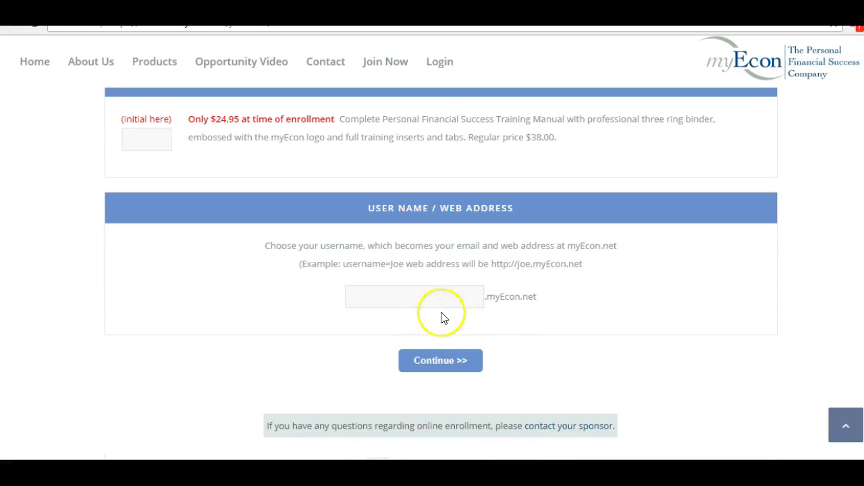
click(460, 299)
click(460, 298)
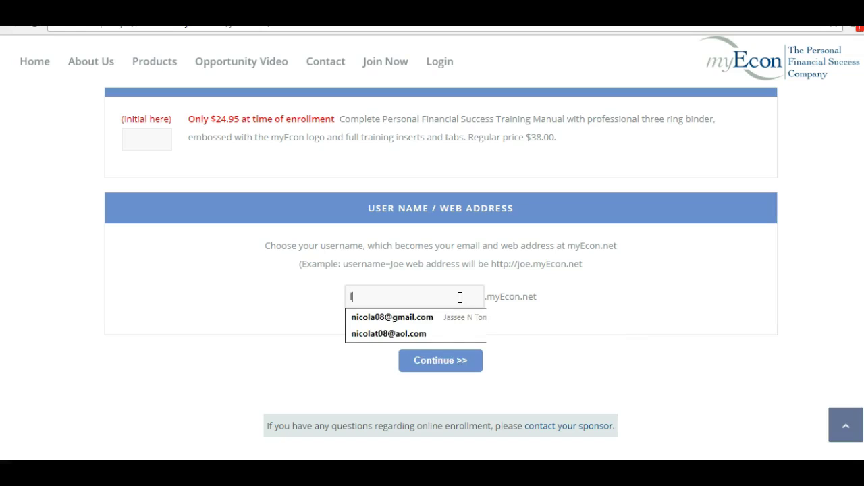
text(ld)
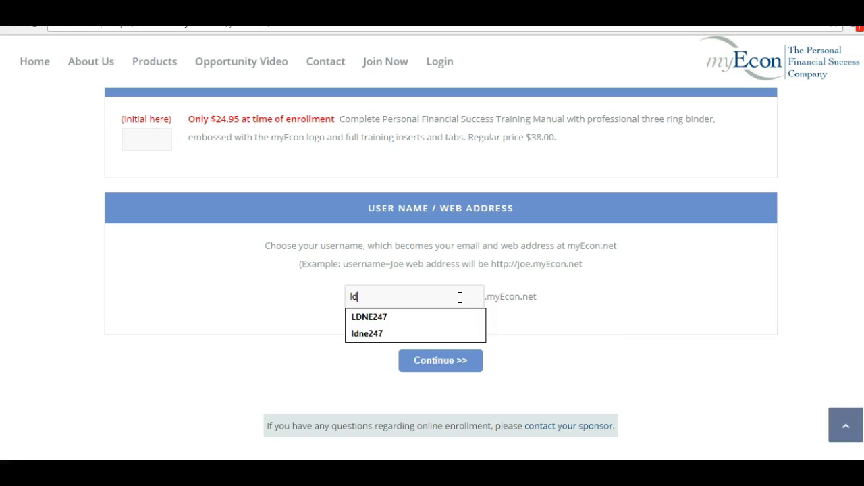
key(Escape)
key(BackSpace)
key(BackSpace)
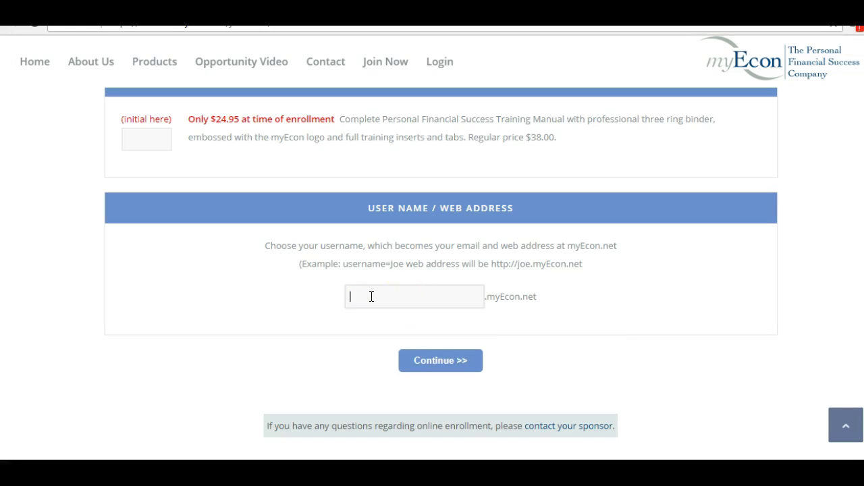
click(452, 298)
text(john)
key(BackSpace)
key(BackSpace)
key(BackSpace)
key(BackSpace)
scroll(441, 276, up, 8)
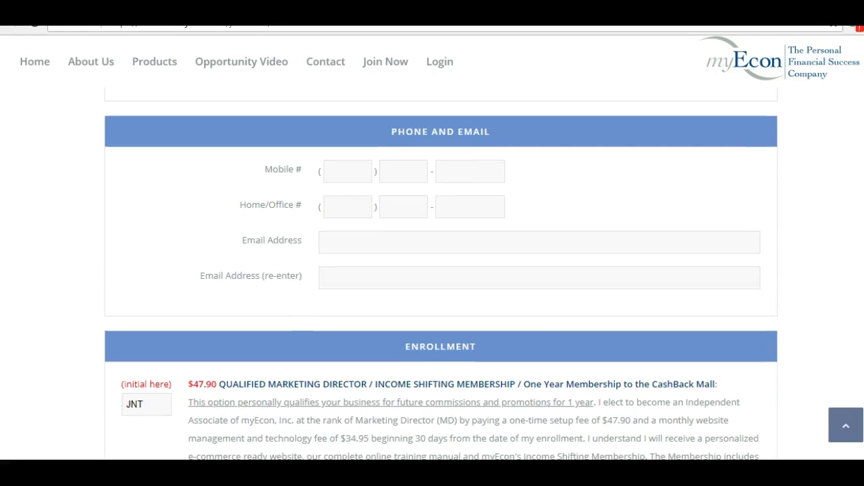
scroll(441, 276, up, 6)
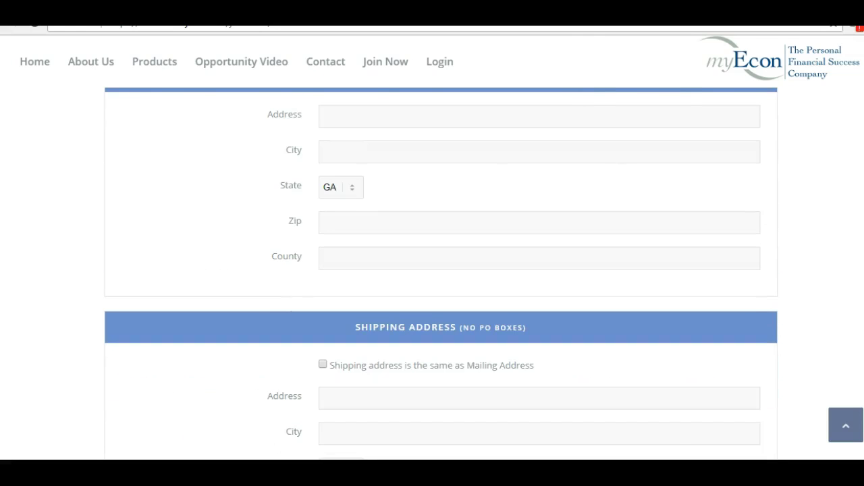
scroll(441, 276, up, 10)
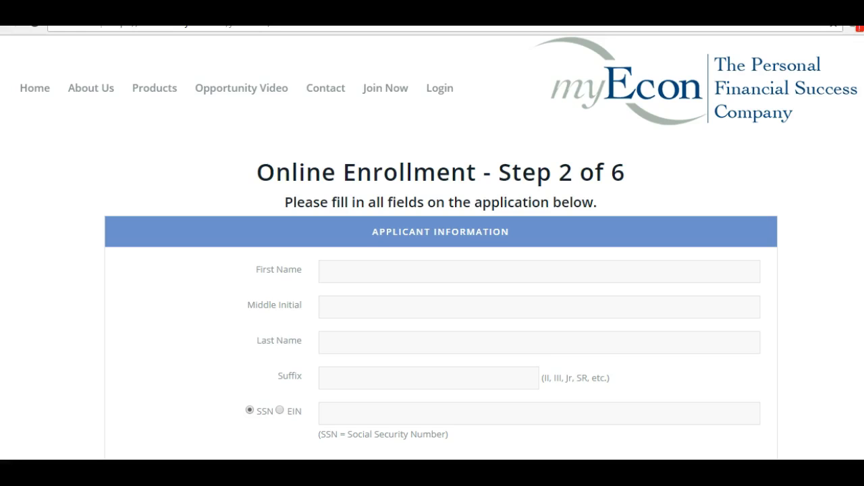
scroll(441, 276, down, 5)
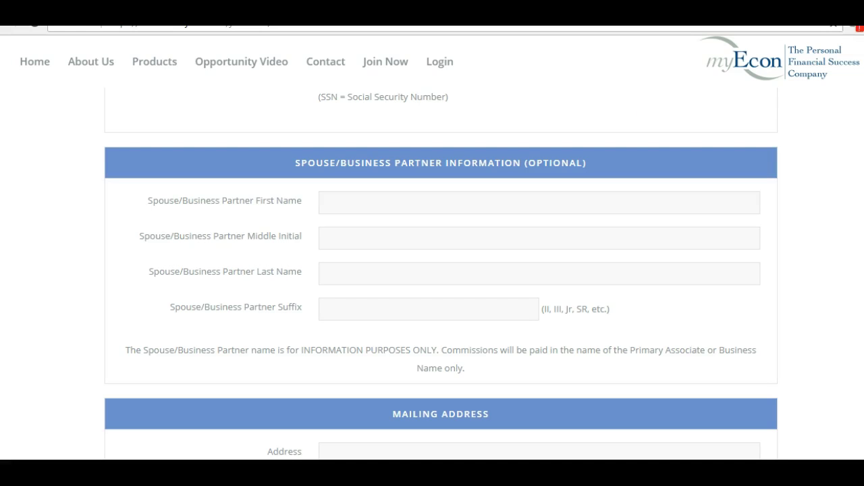
scroll(441, 277, down, 5)
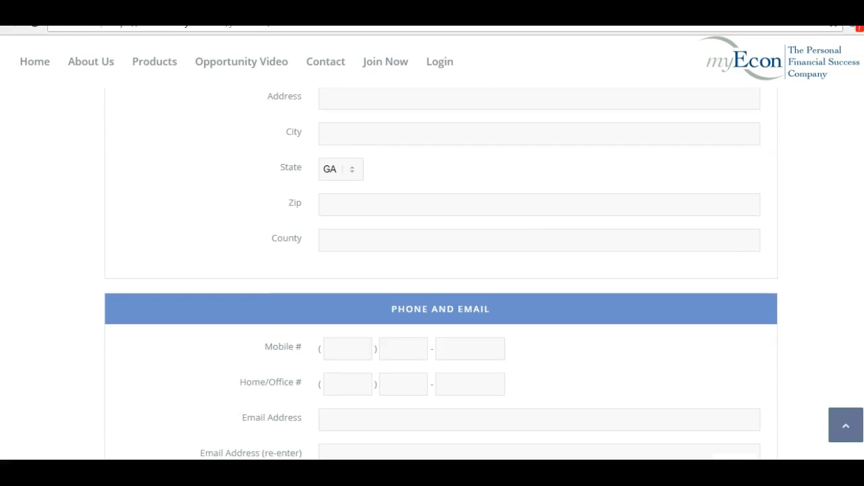